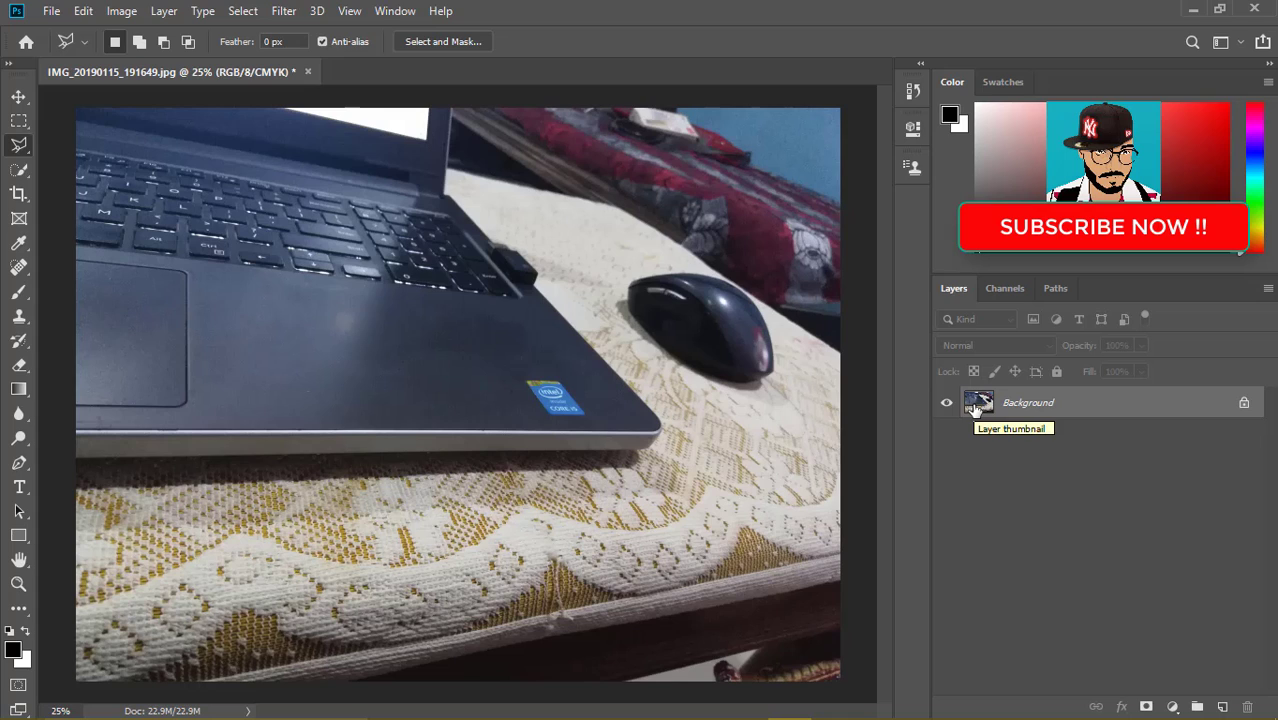
Duplicate the Background layer and leave the copy, Layer 1, active.
key(ctrl+j)
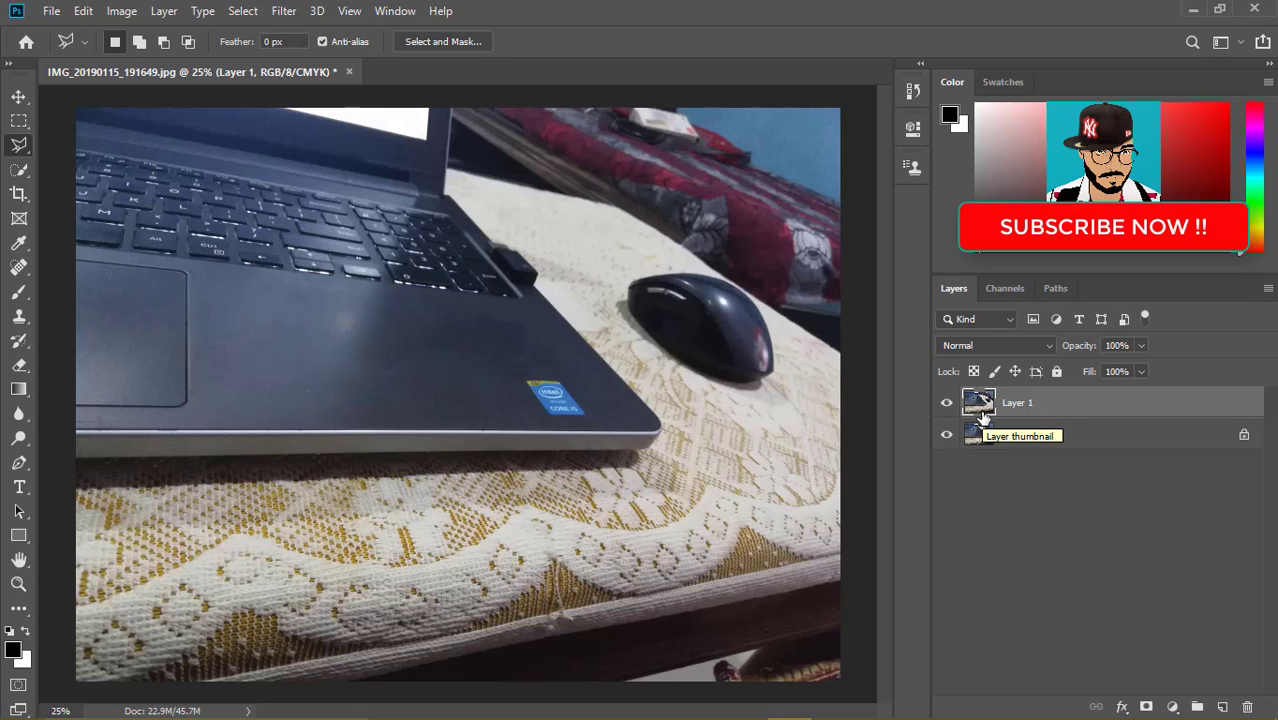
click(980, 440)
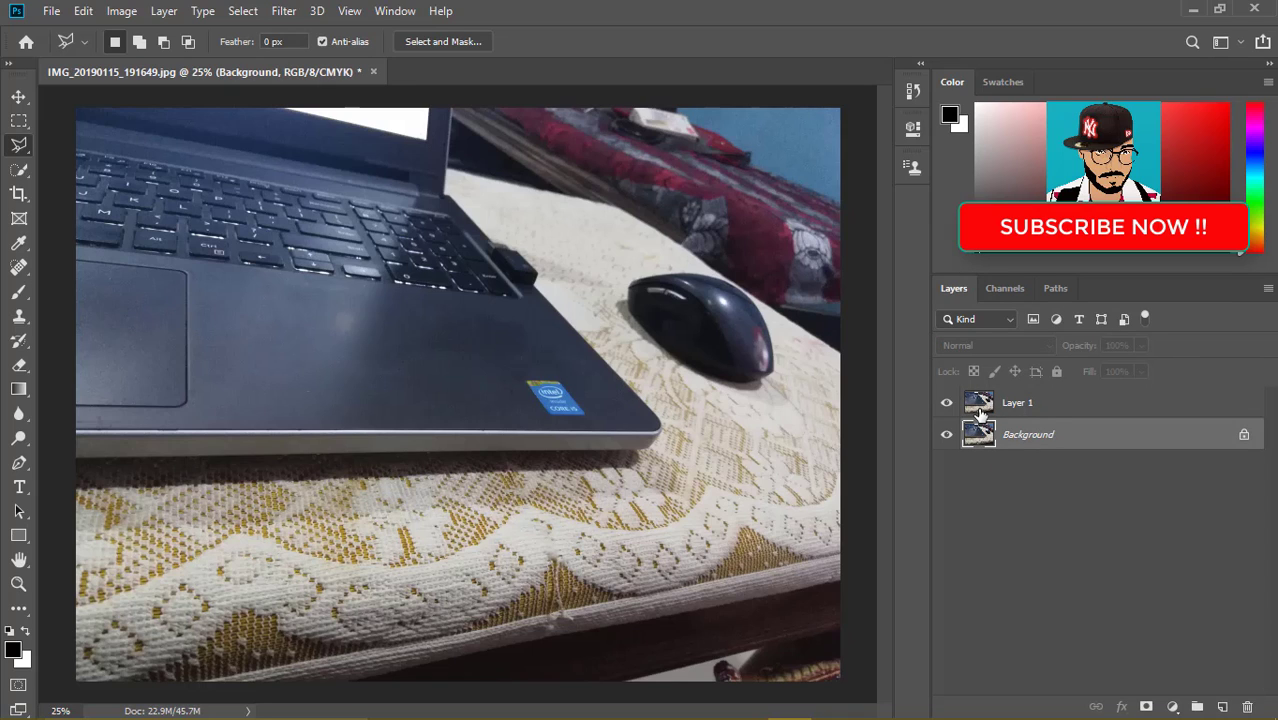
click(981, 412)
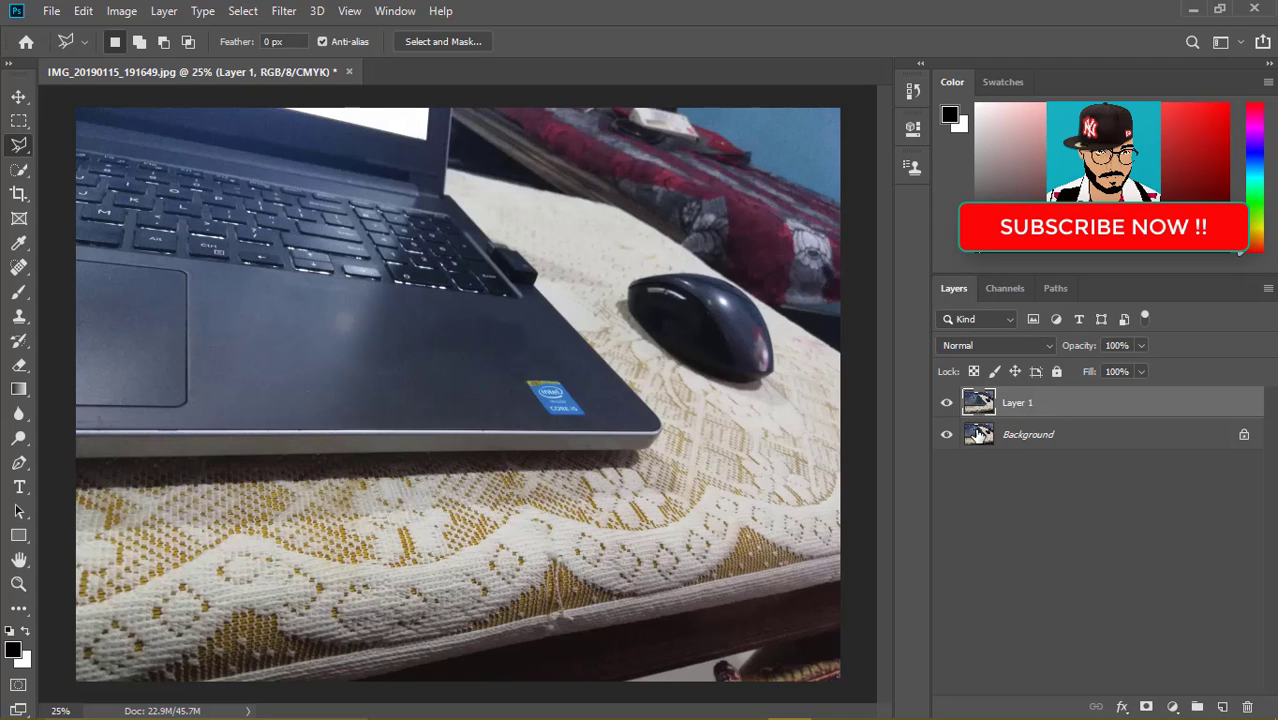
click(978, 434)
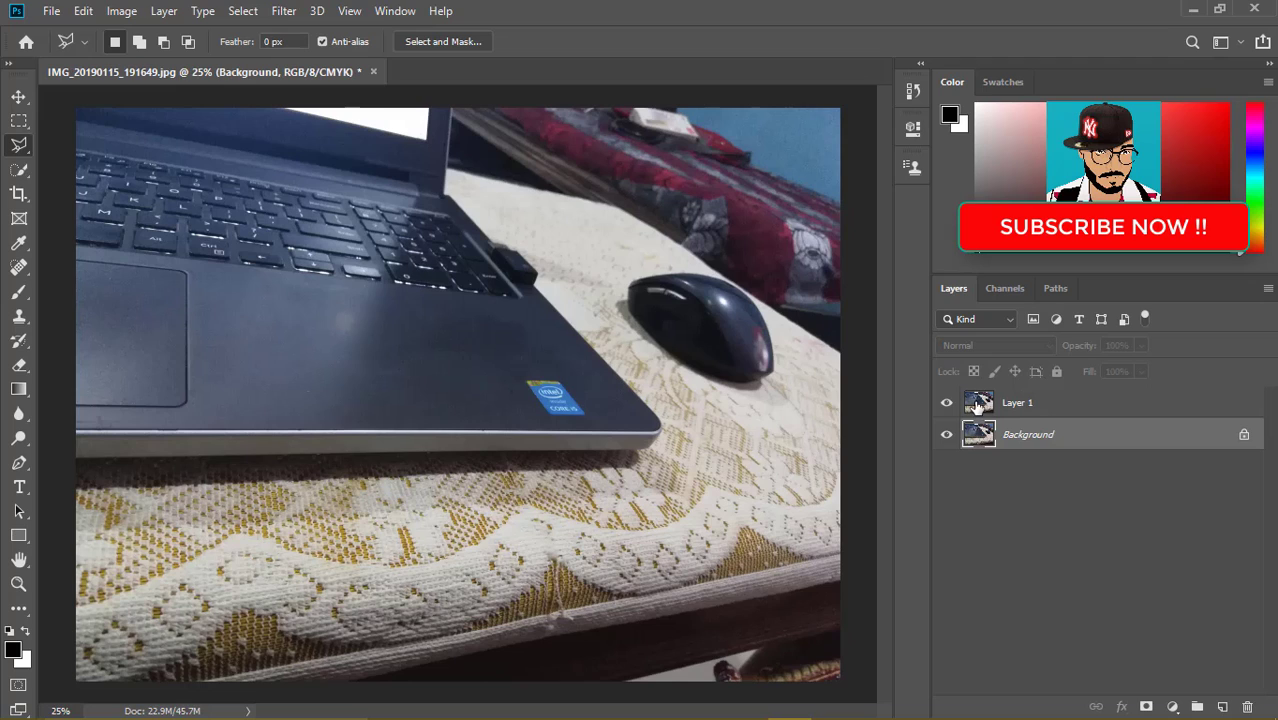
click(978, 405)
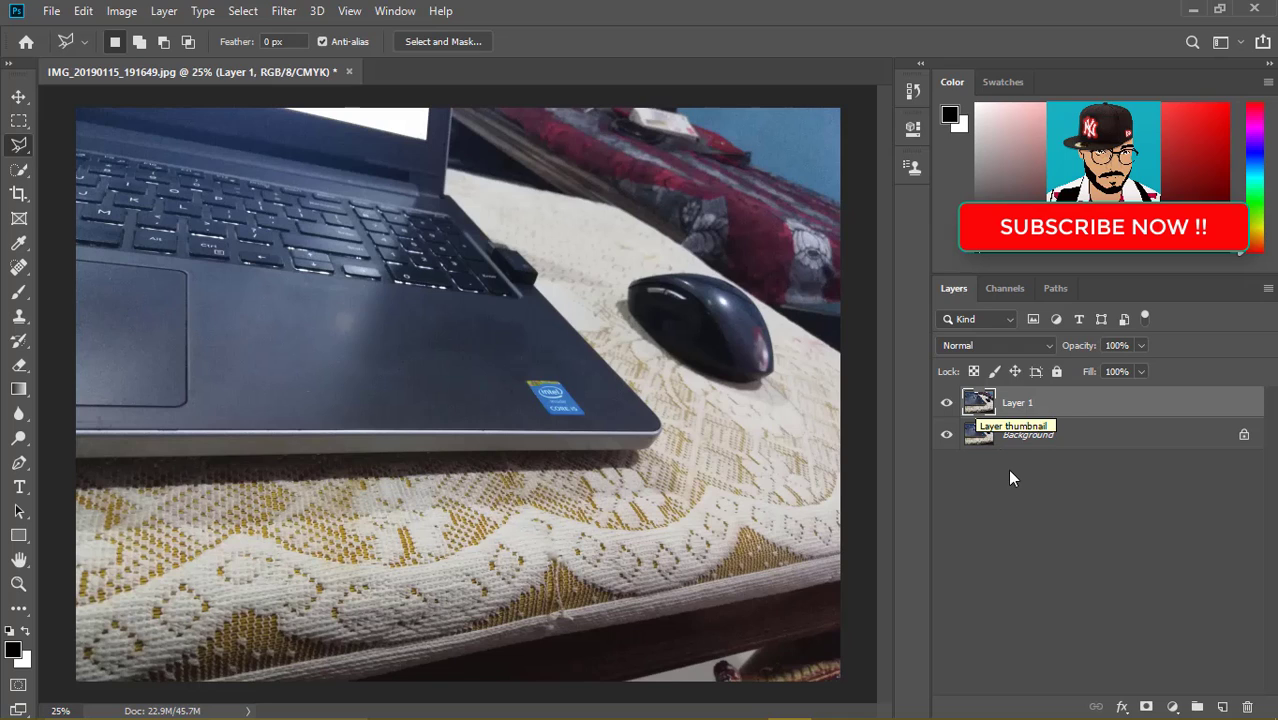
click(1030, 448)
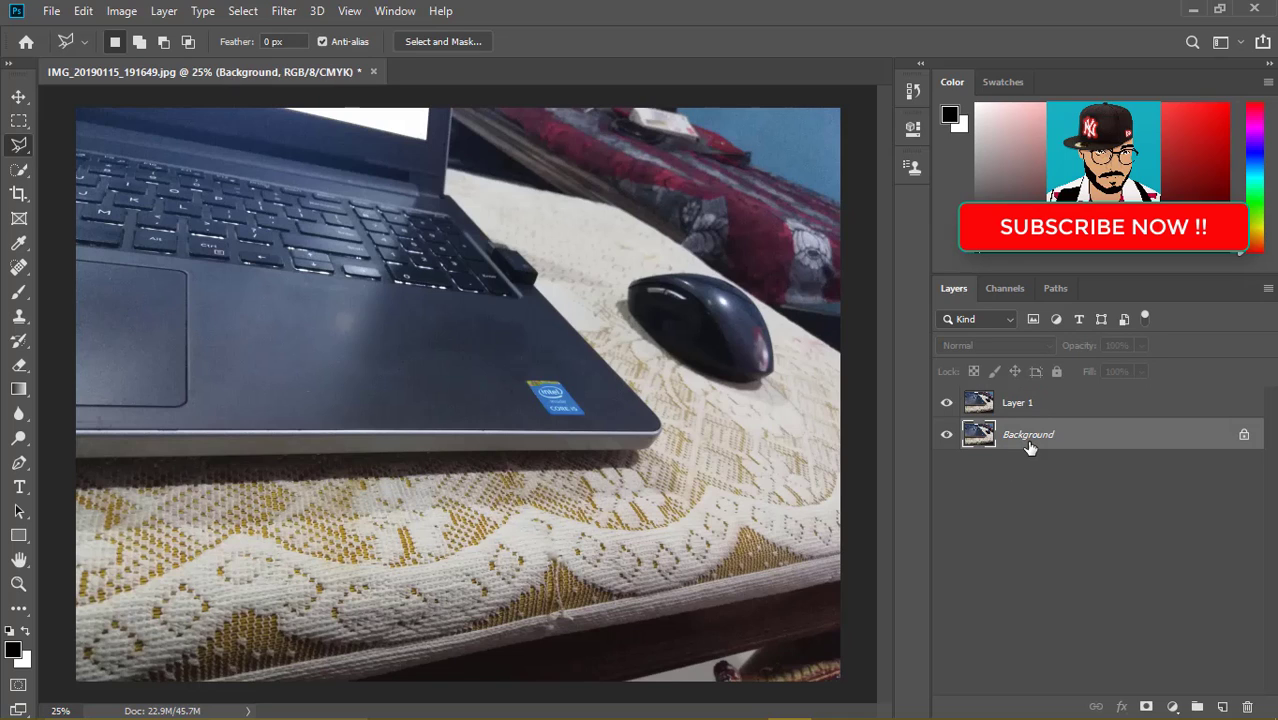
click(991, 412)
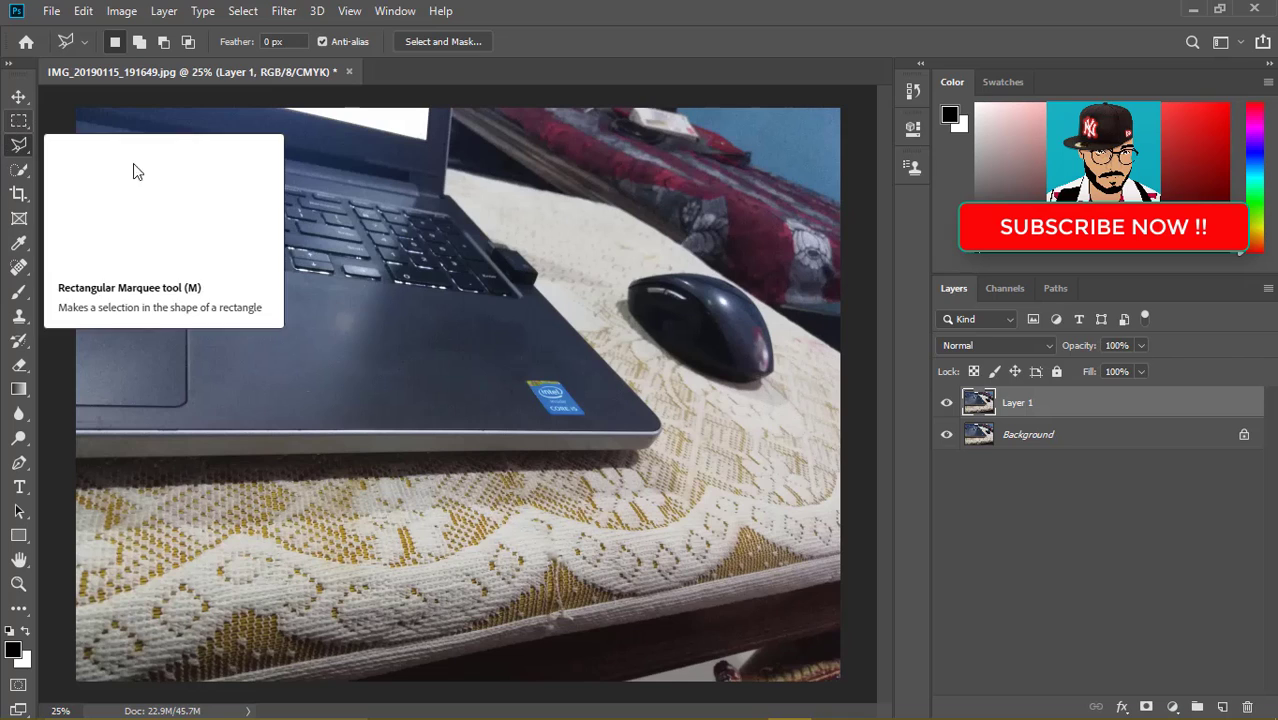
Draw a loose closed polygonal lasso selection around the computer mouse on Layer 1.
click(668, 242)
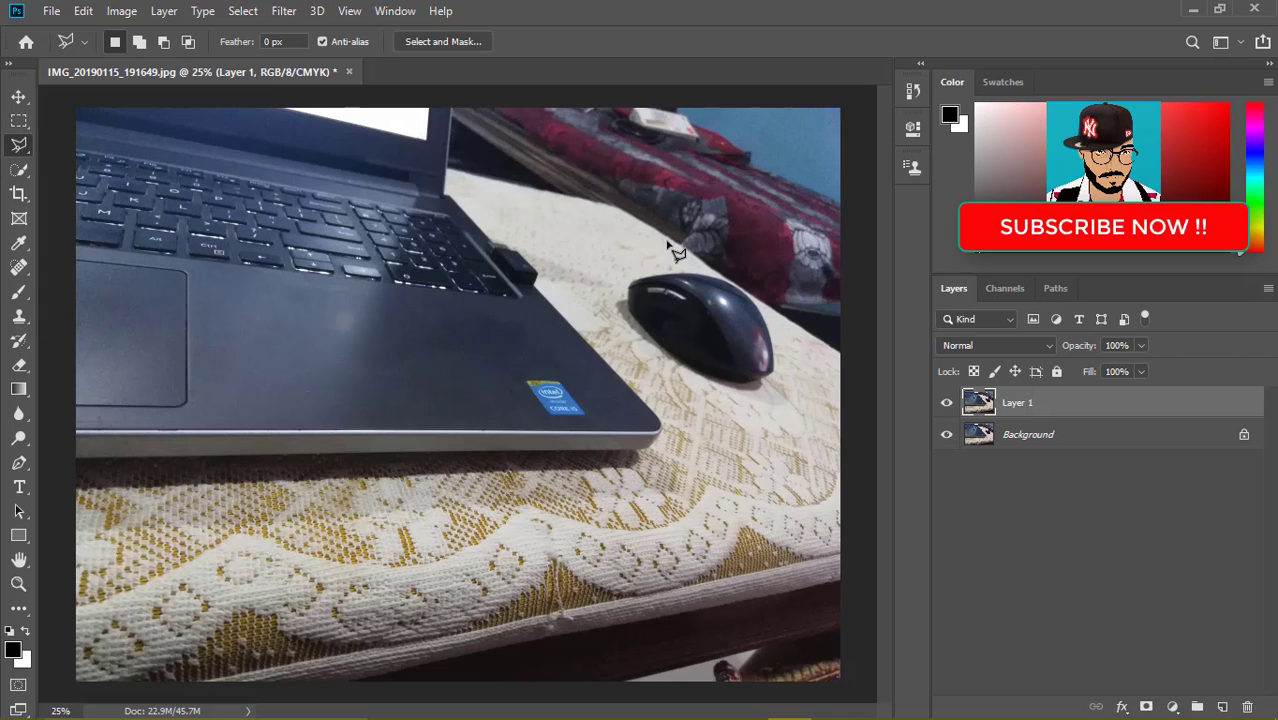
click(767, 308)
click(807, 359)
click(779, 421)
click(628, 374)
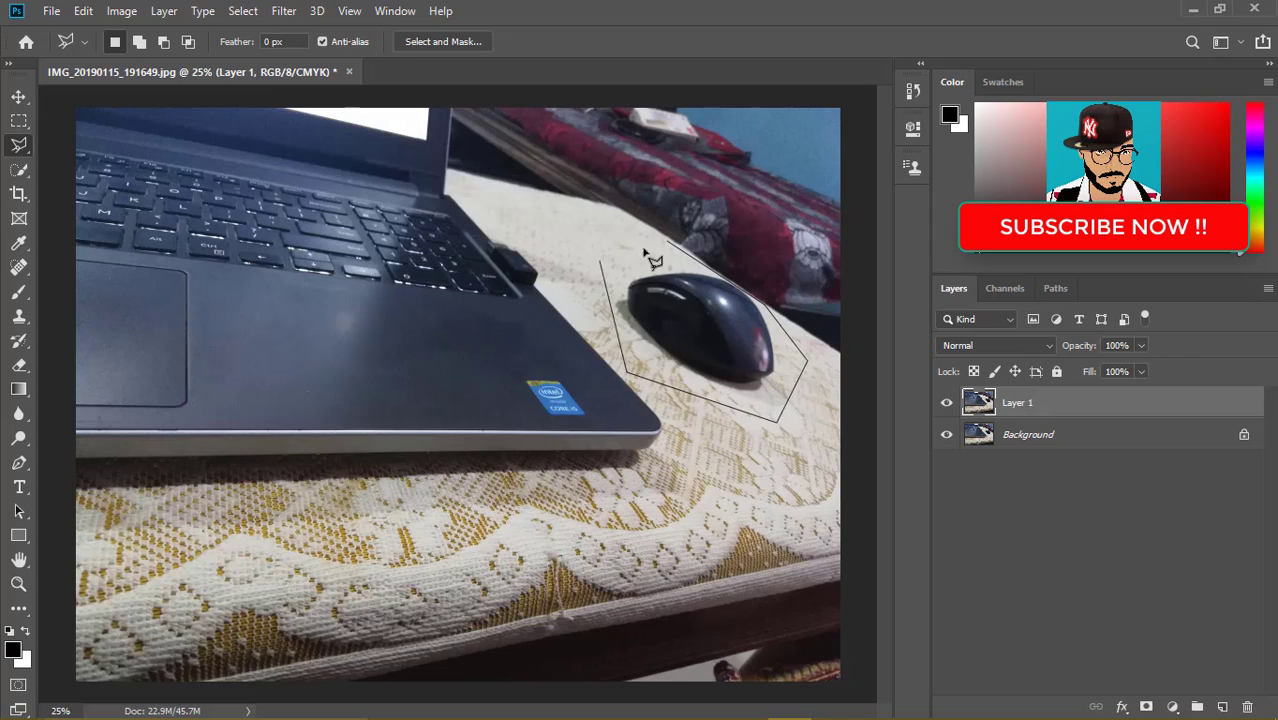
click(605, 265)
click(668, 242)
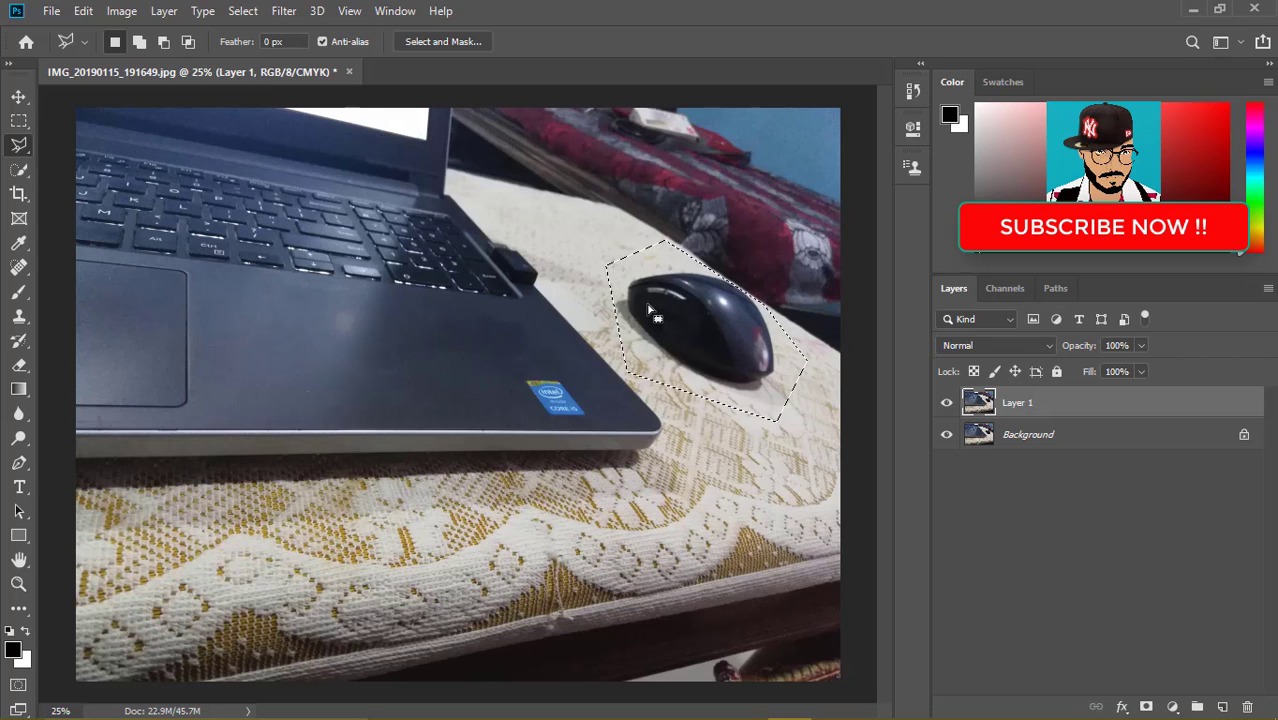
Fill the mouse selection using Content-Aware contents with Color Adaptation, Normal mode and 100% opacity.
click(83, 11)
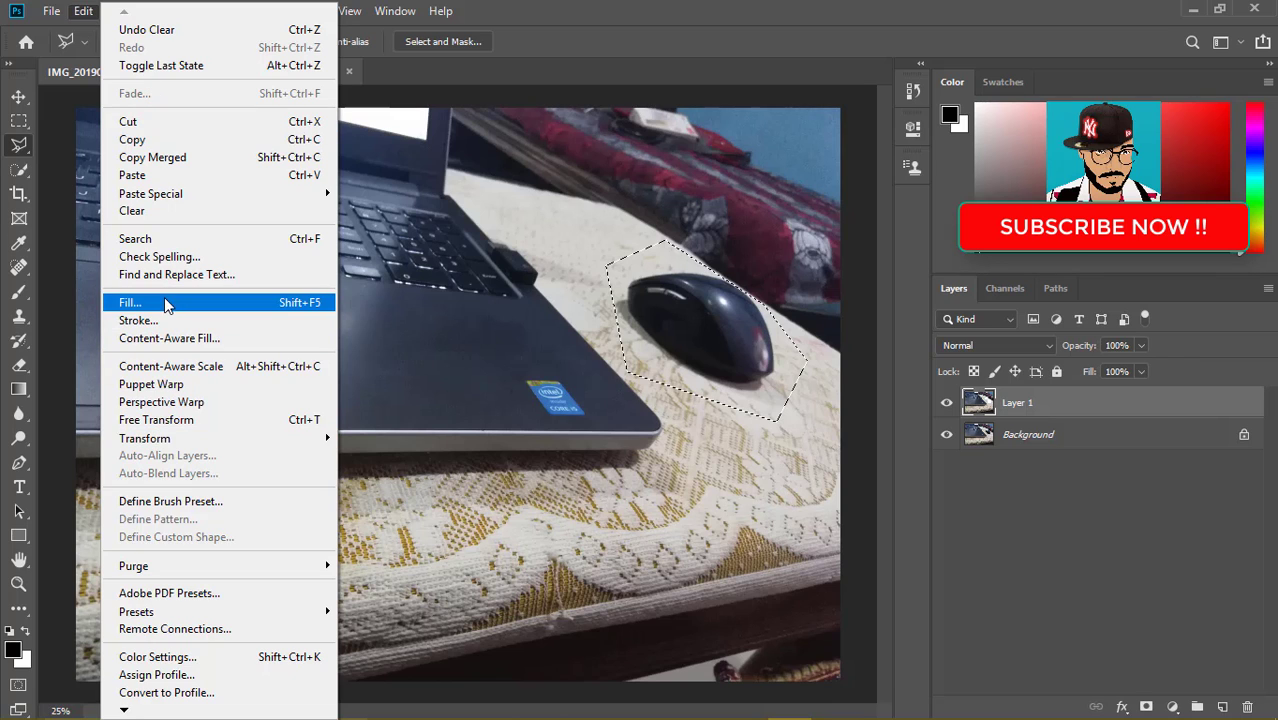
click(167, 303)
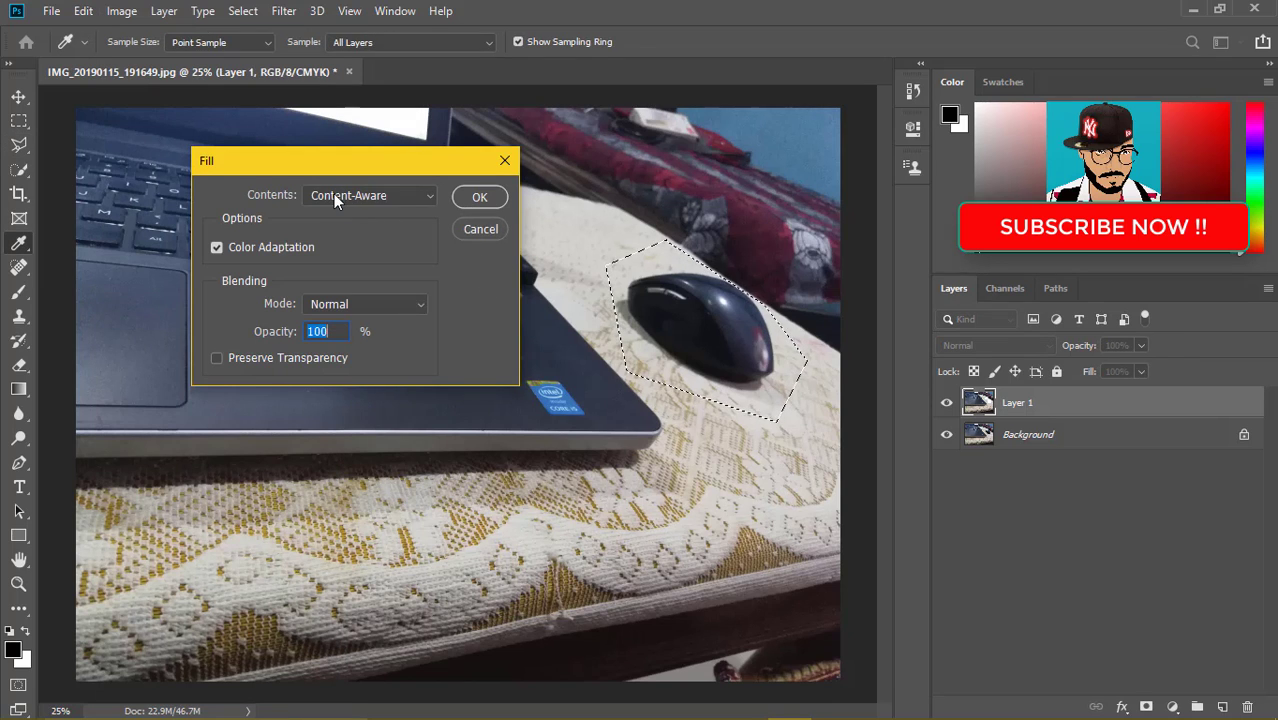
click(476, 198)
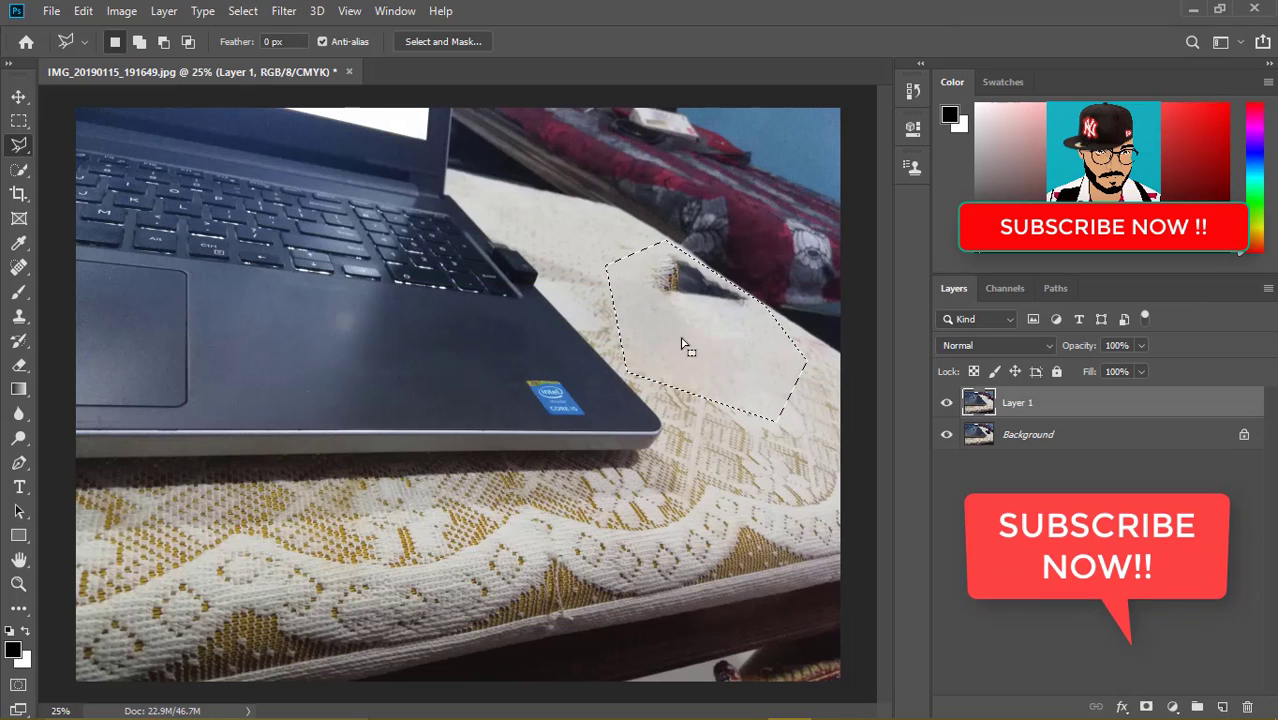
Undo the content-aware fill of the mouse area.
click(688, 428)
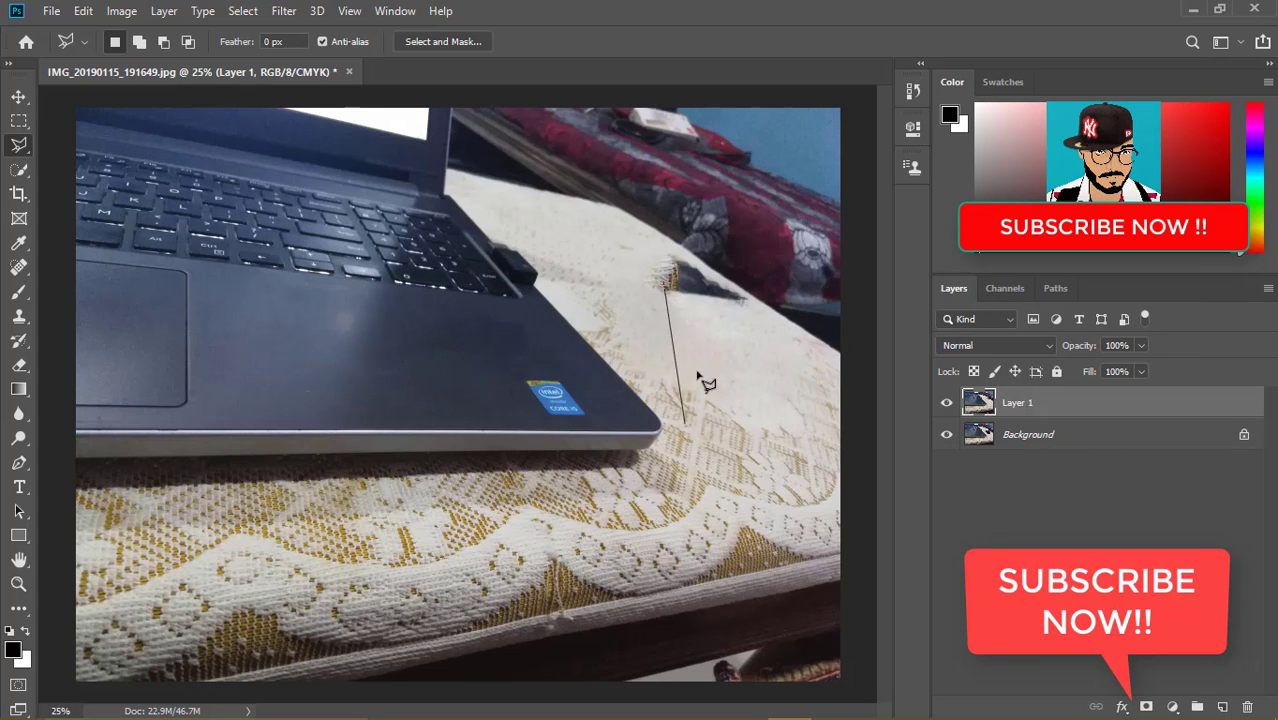
key(Escape)
key(ctrl+z)
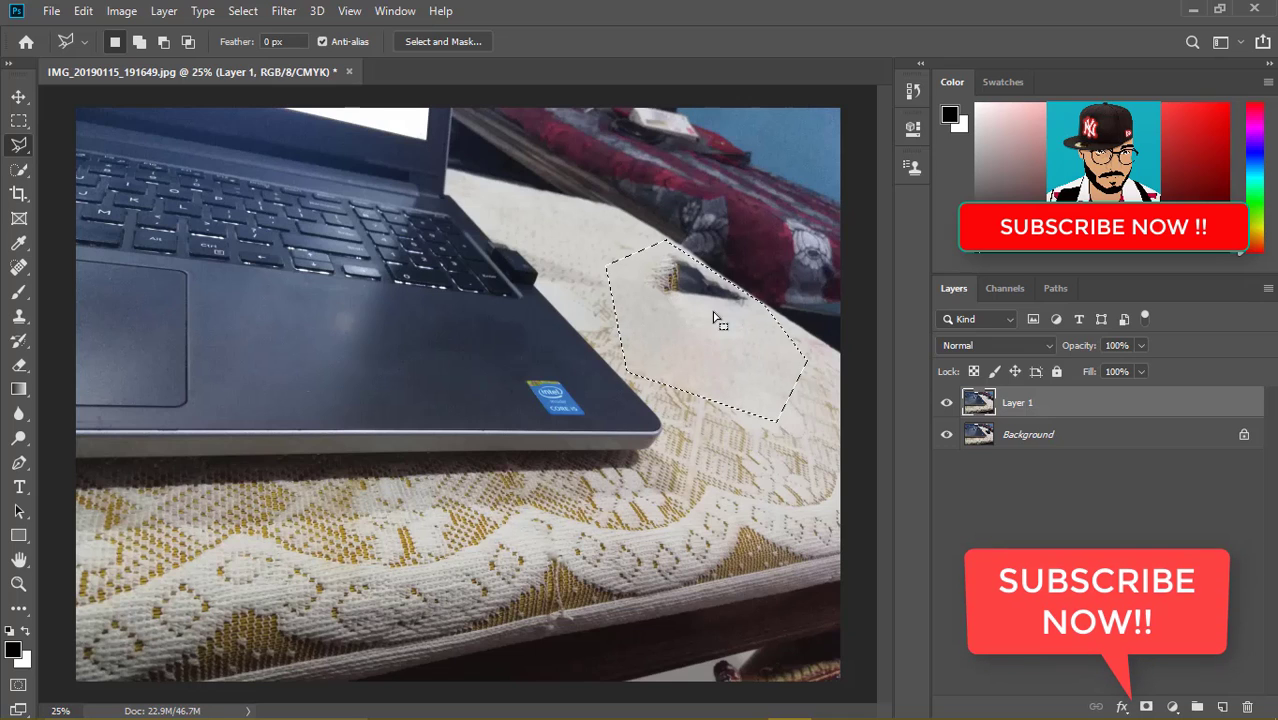
click(728, 472)
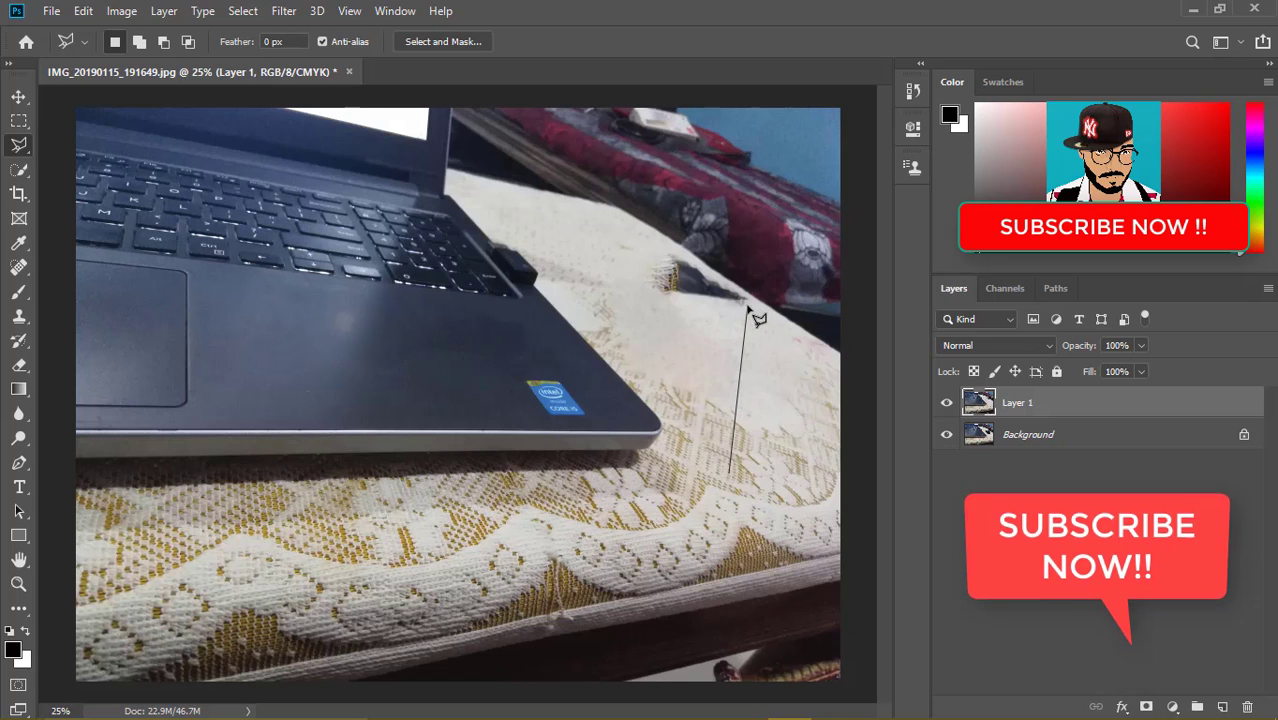
key(Escape)
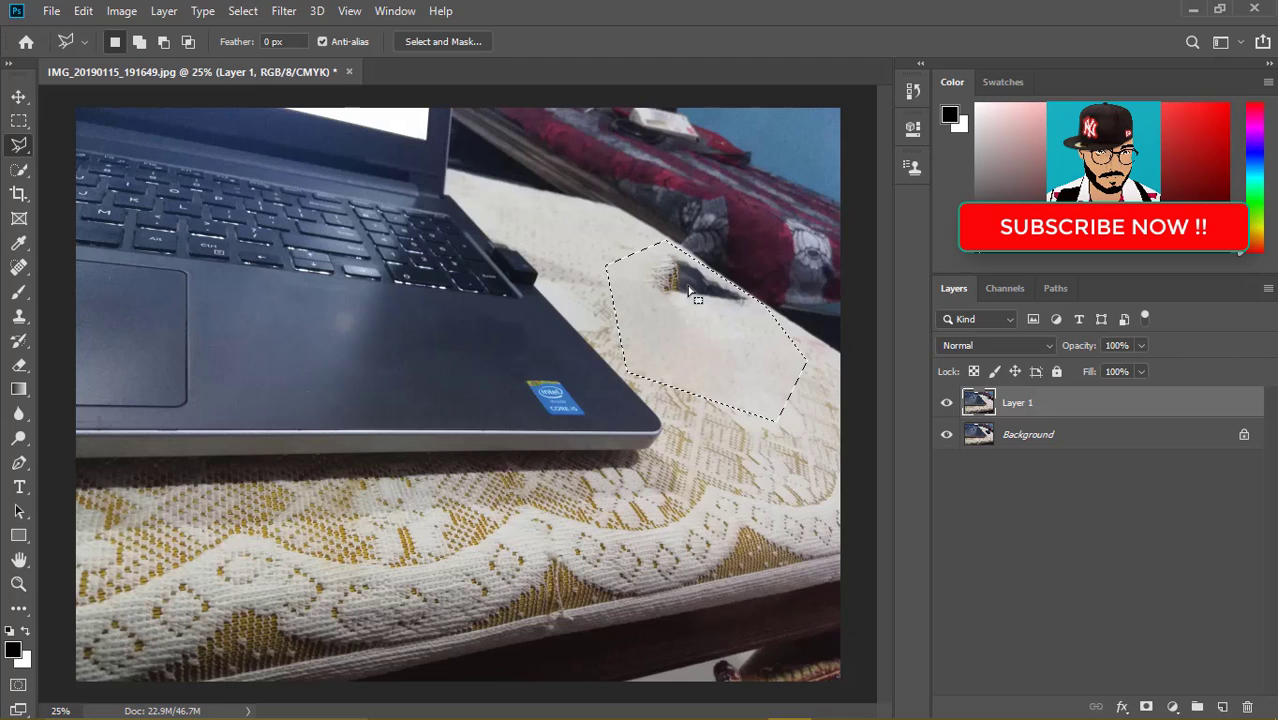
key(ctrl+z)
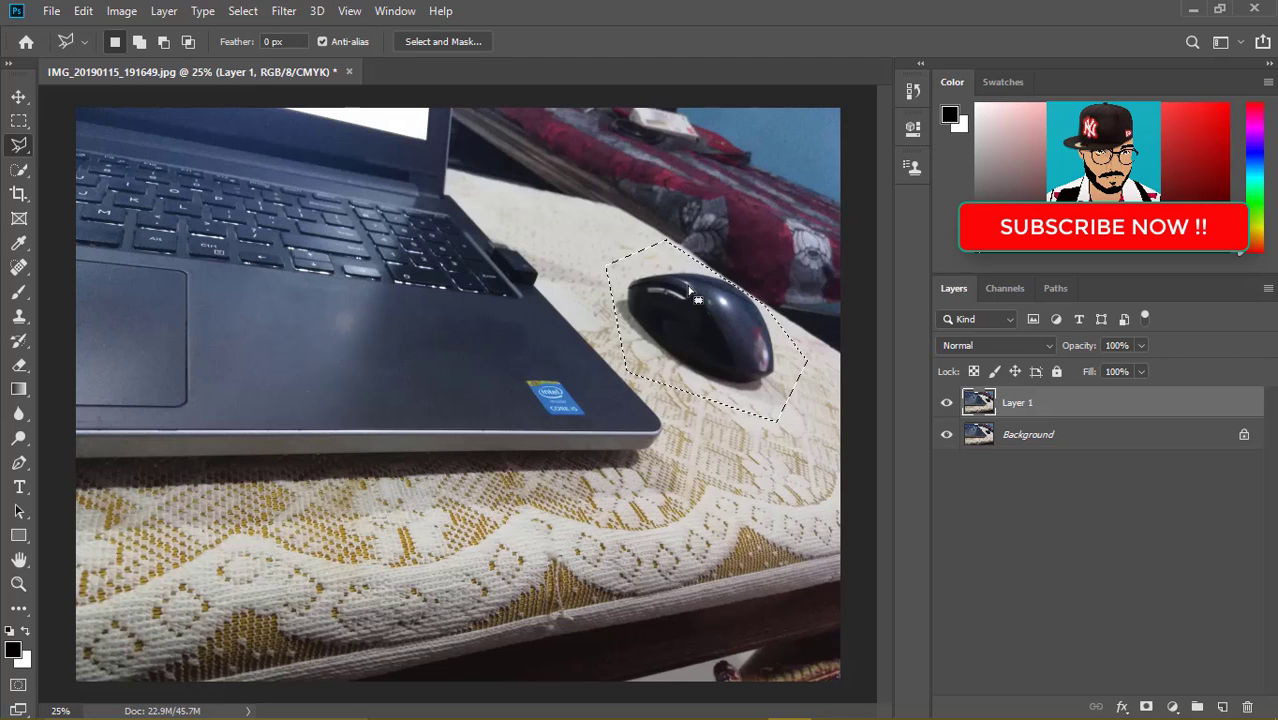
Clear the selection around the mouse and merge Layer 1 down into the Background.
key(ctrl+d)
key(ctrl+e)
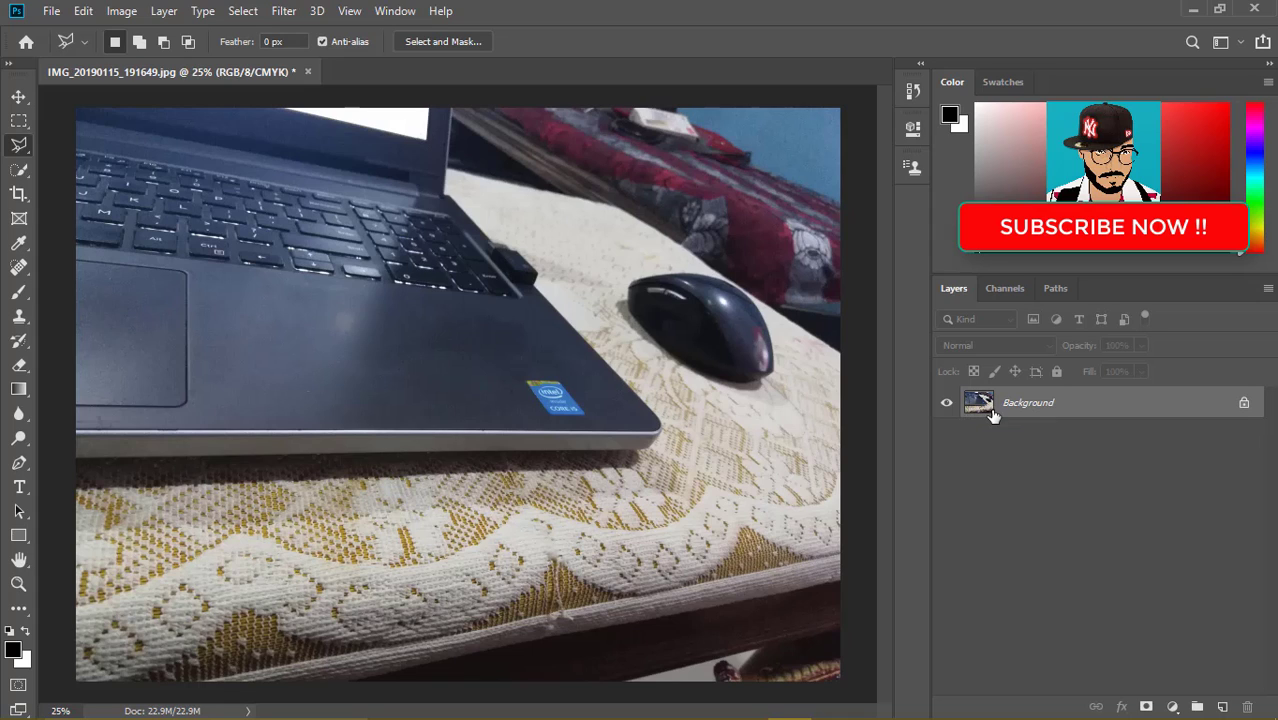
Duplicate the Background layer and enclose the mouse on the copy with a four-sided polygonal lasso selection.
key(ctrl+j)
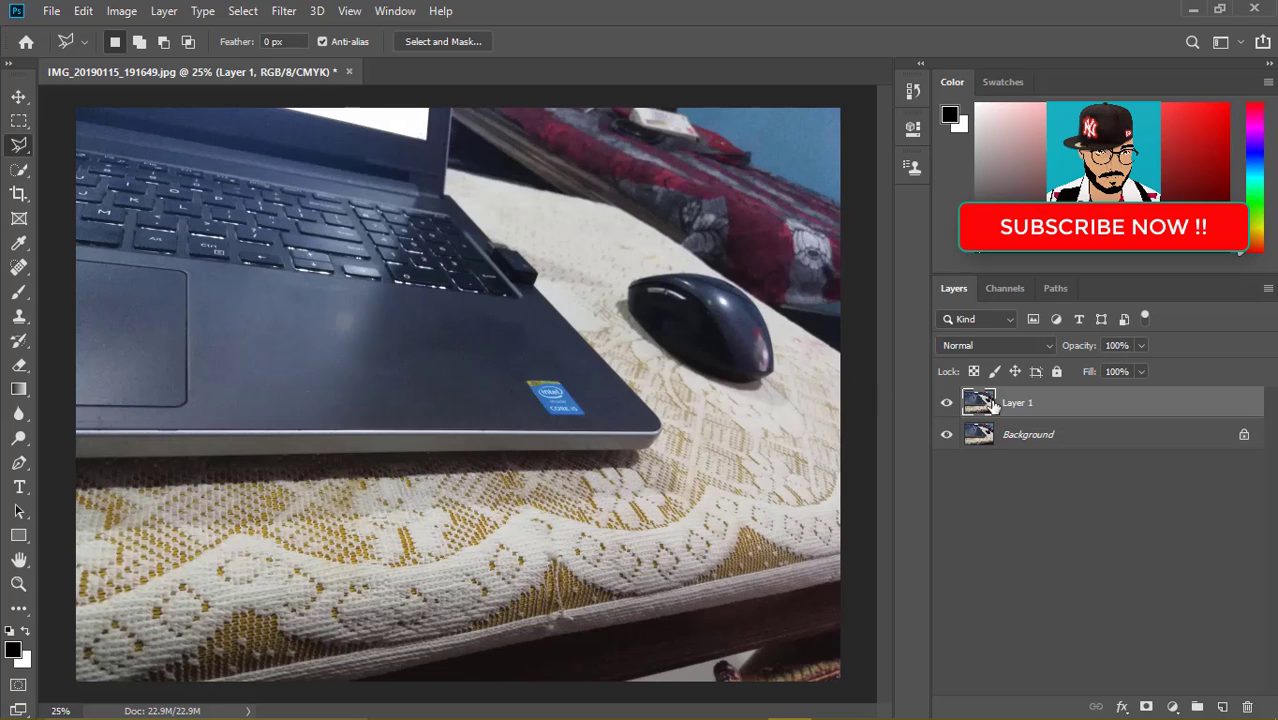
click(576, 299)
click(725, 434)
click(834, 350)
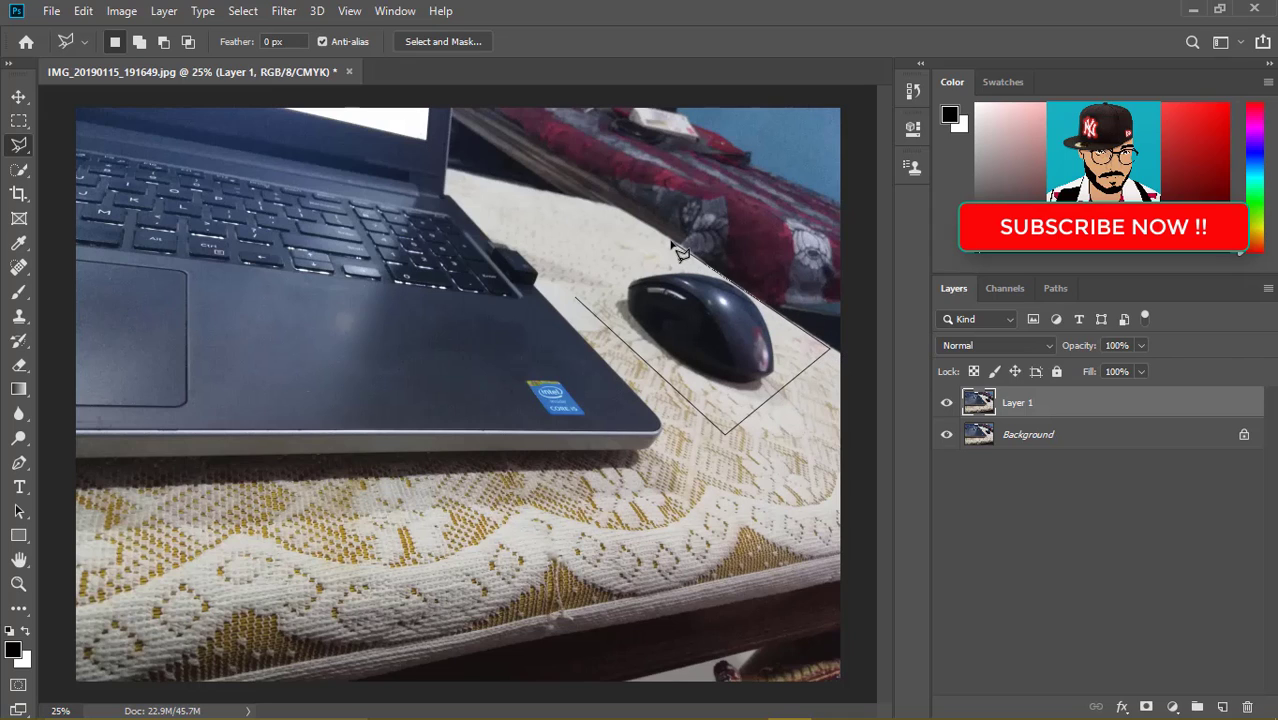
click(576, 300)
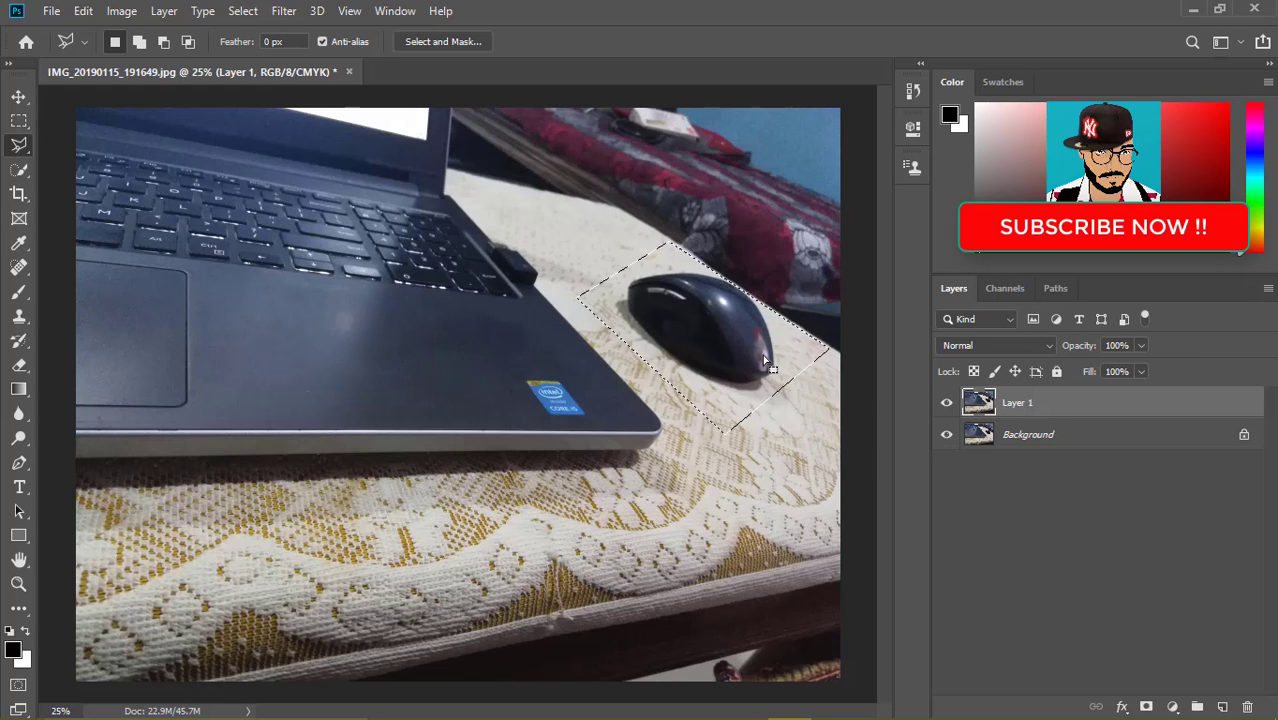
Add a layer mask to Layer 1 from the selection and check it by briefly hiding the Background.
click(1145, 707)
key(ctrl+i)
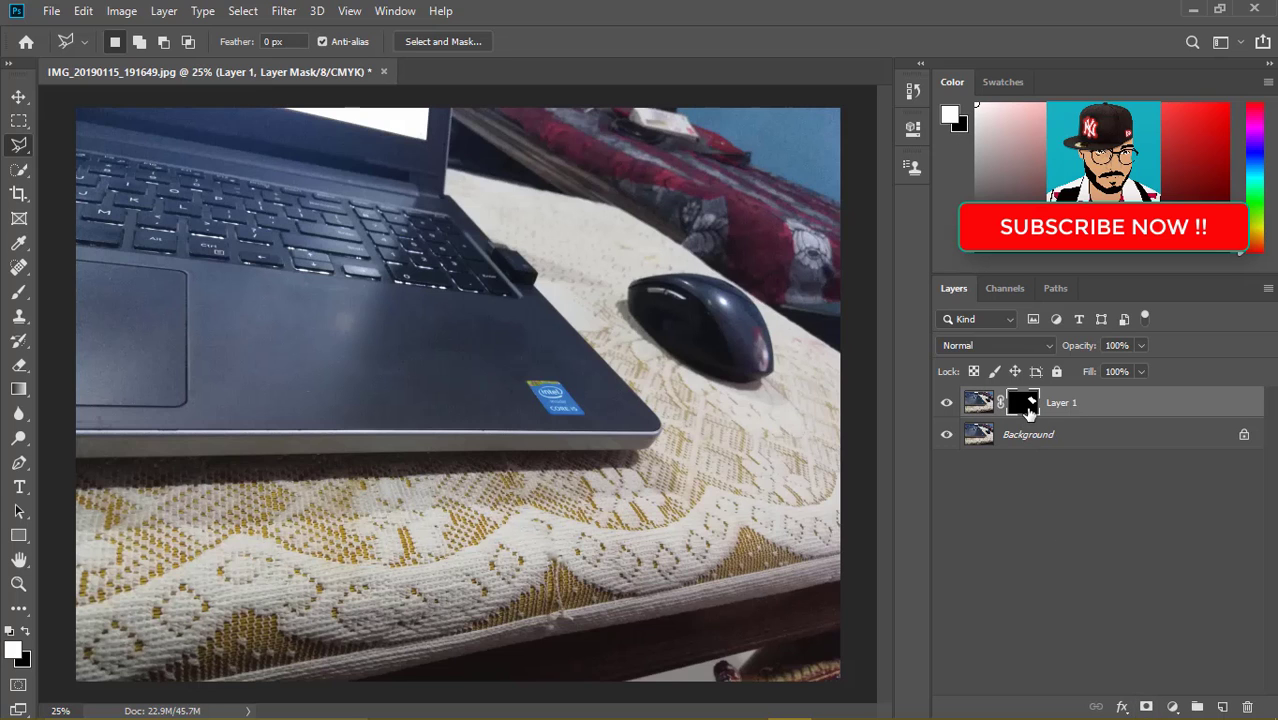
click(947, 436)
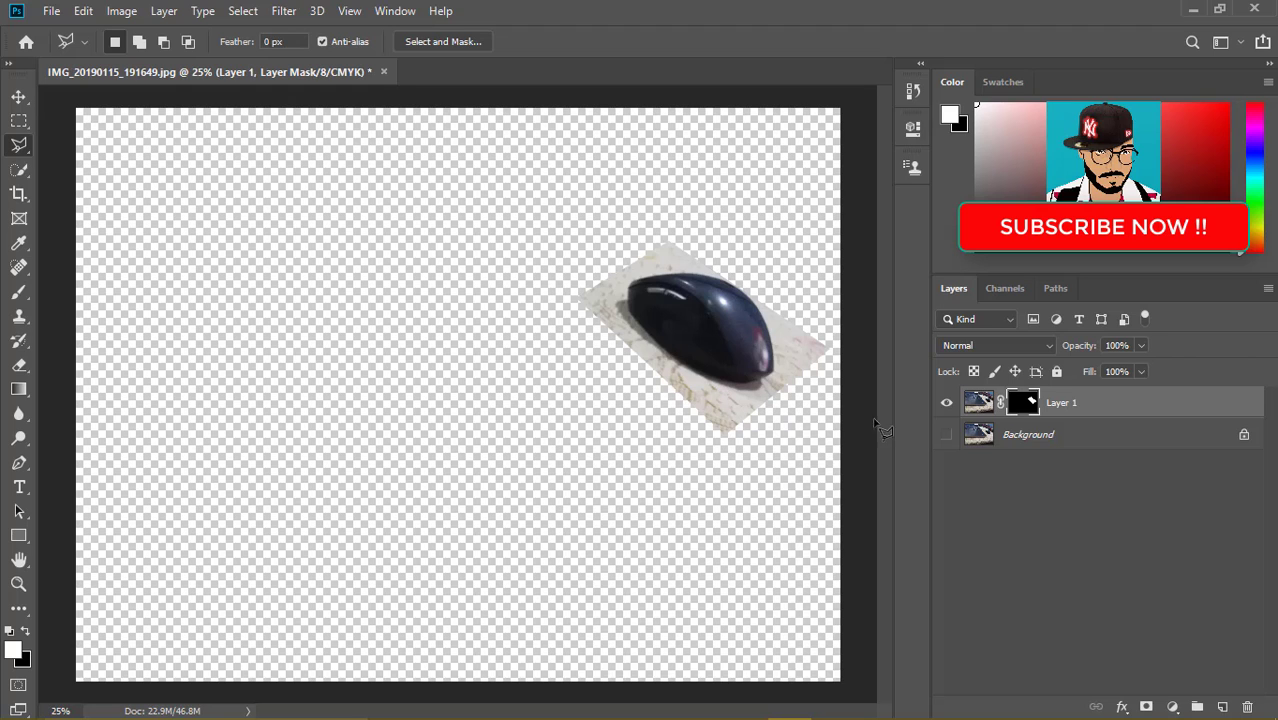
click(947, 435)
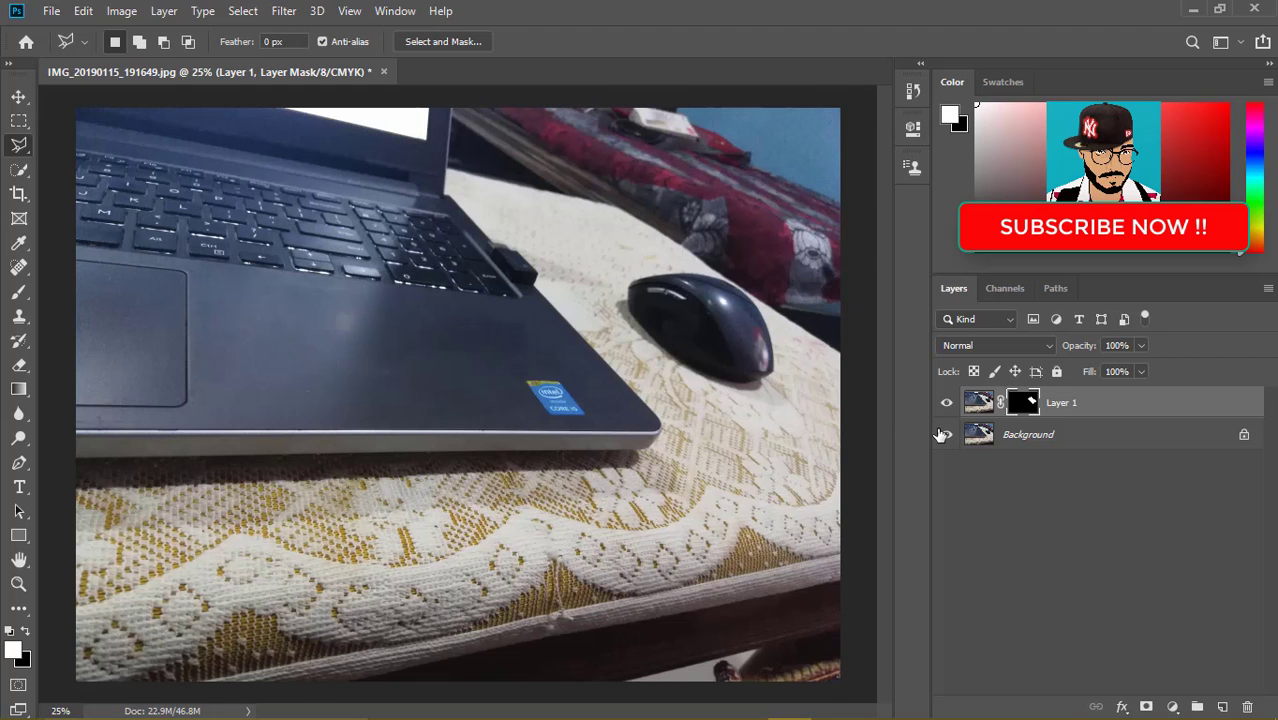
Target Layer 1's image instead of its mask and draw a tighter polygonal lasso selection around the mouse.
click(978, 403)
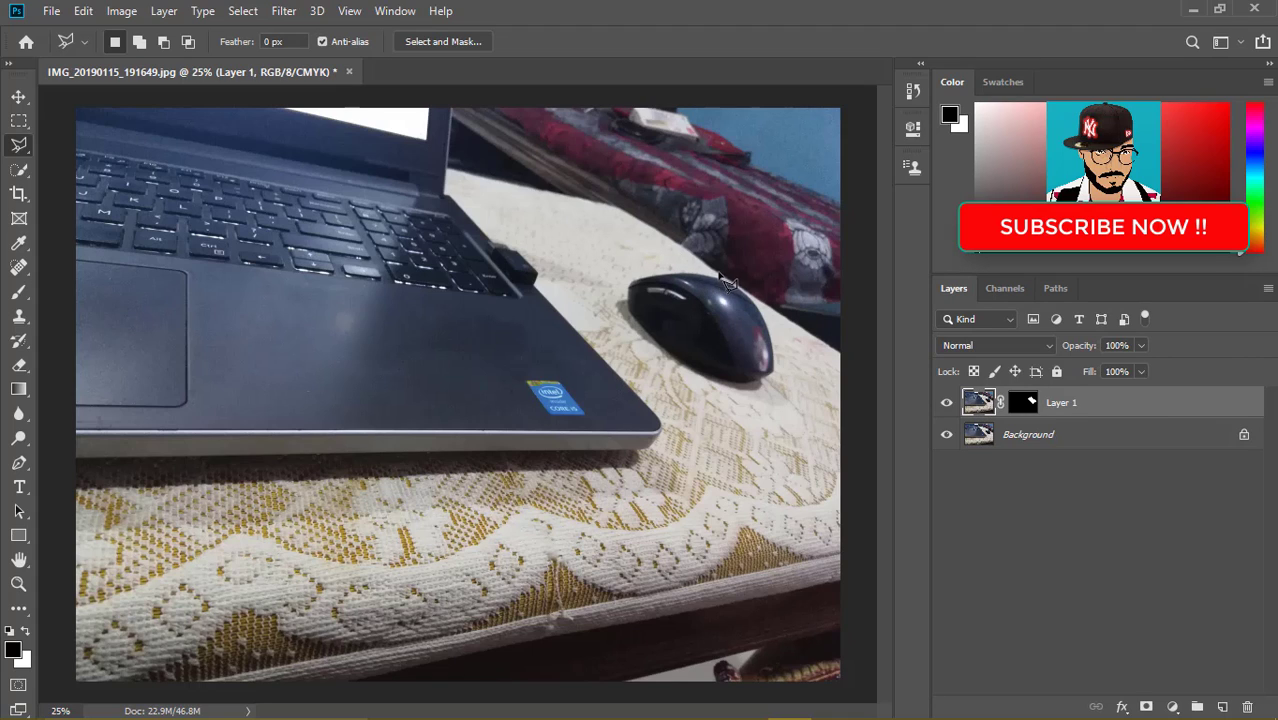
click(689, 265)
click(732, 286)
click(767, 315)
click(775, 386)
click(737, 404)
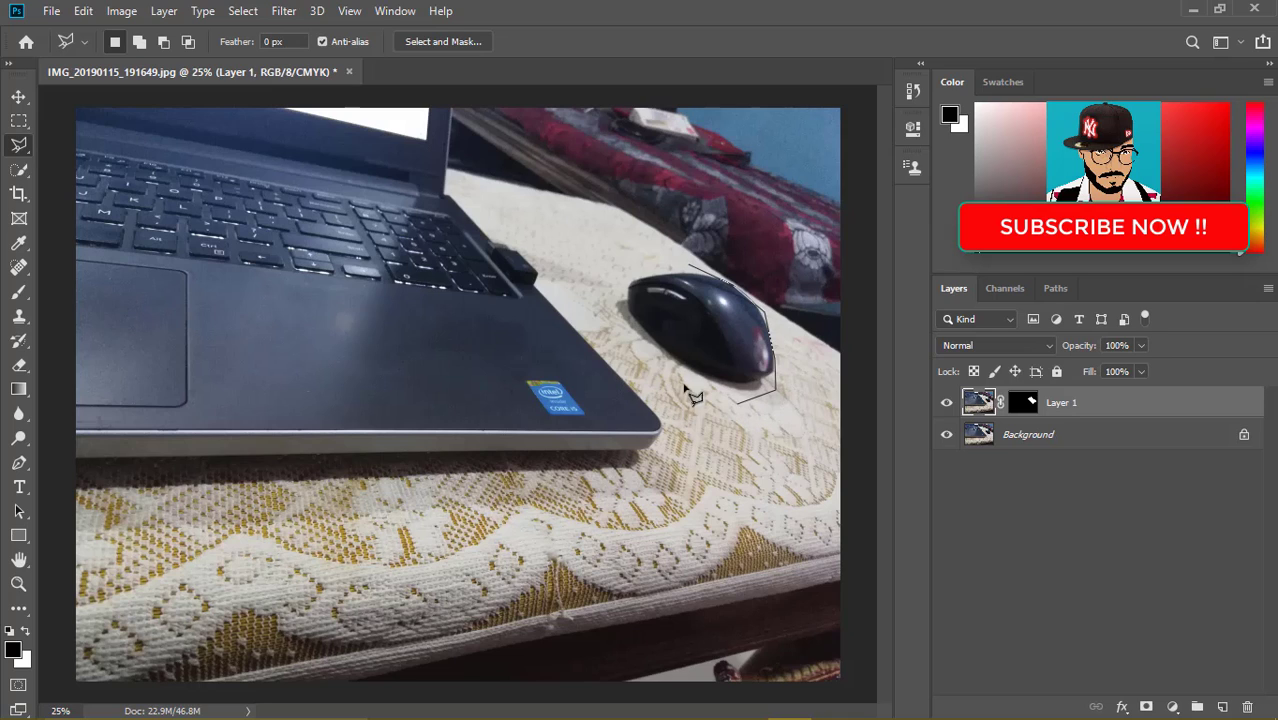
click(594, 314)
click(640, 271)
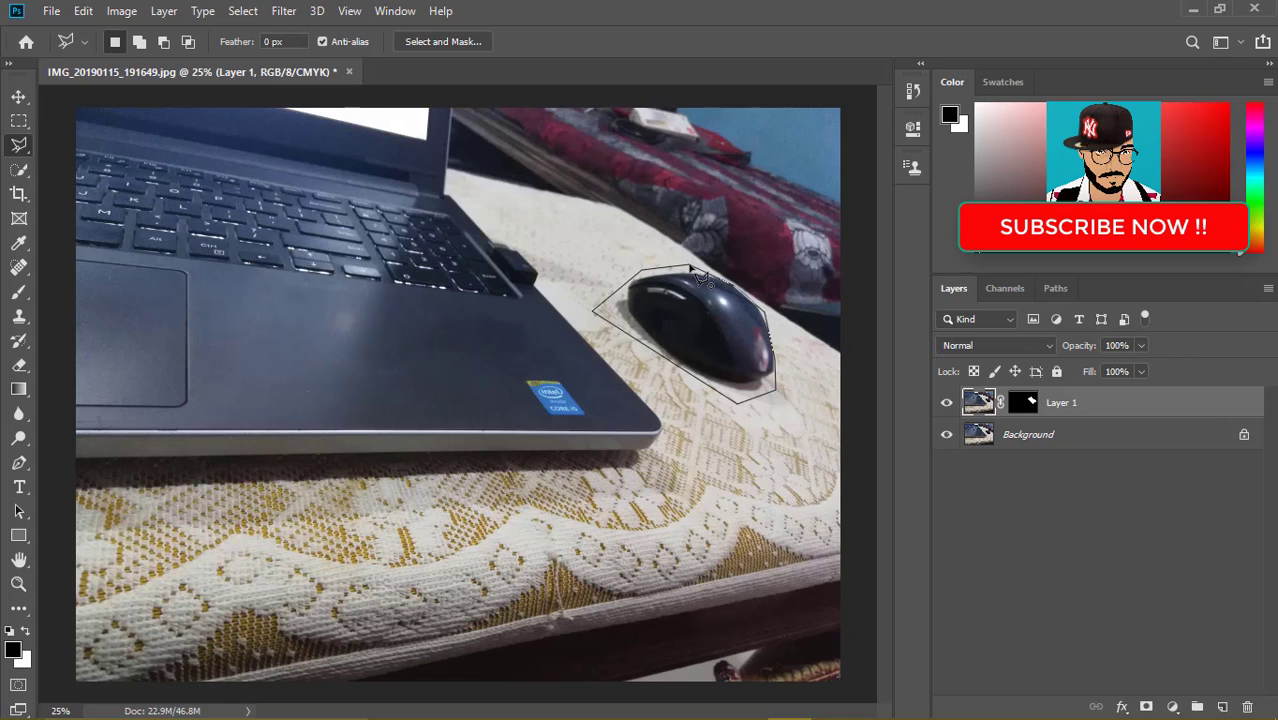
click(688, 270)
Remove the mouse from Layer 1 by applying a content-aware Fill to the selection.
key(shift)
key(shift+F5)
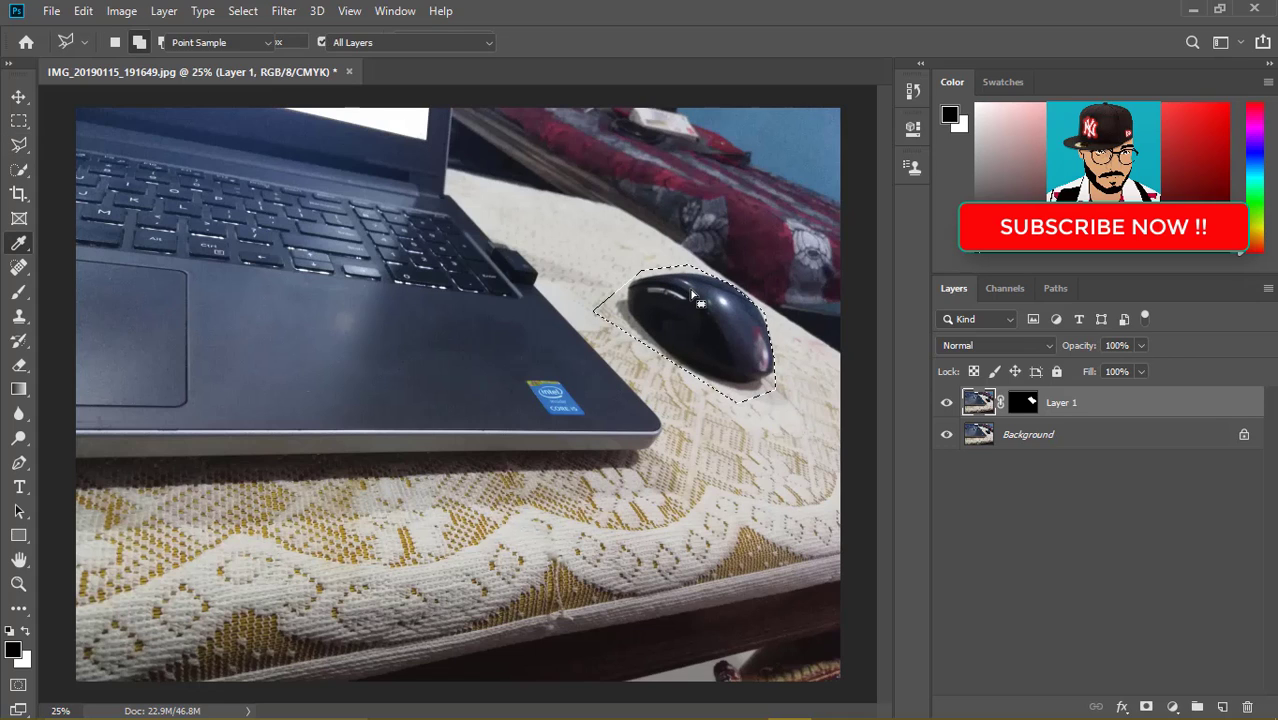
click(489, 199)
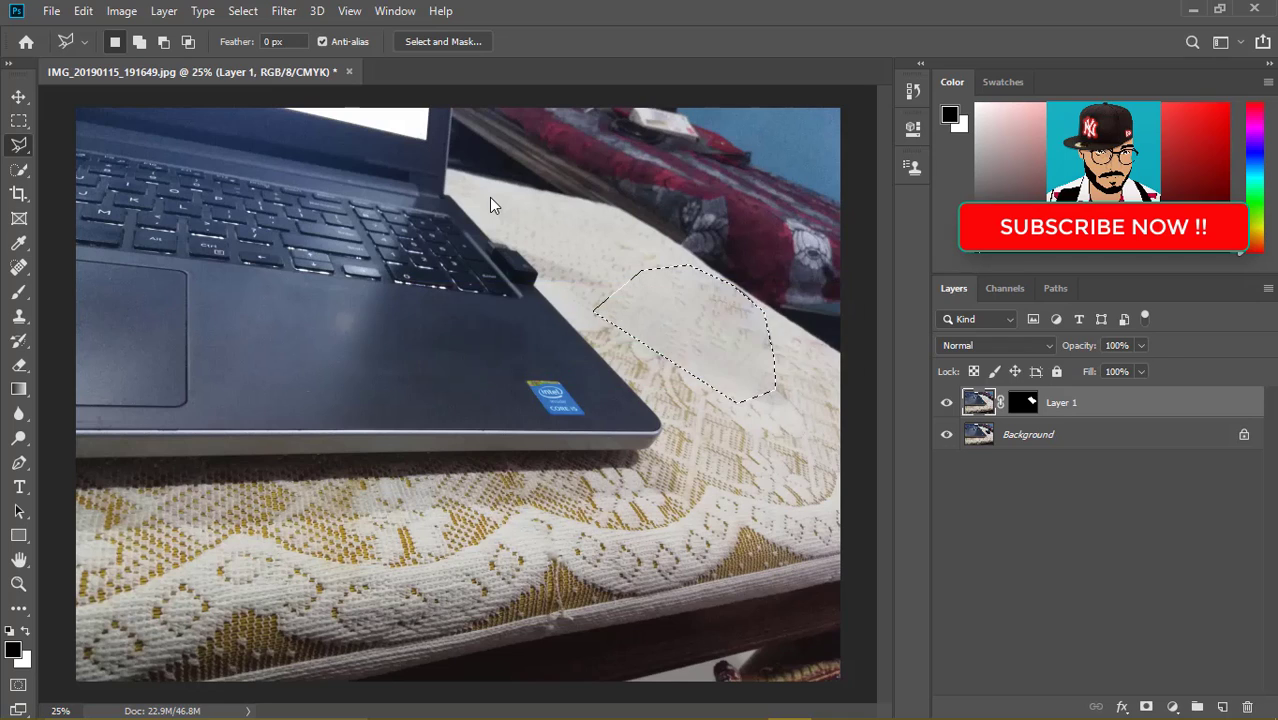
key(ctrl+d)
click(565, 228)
key(Escape)
Toggle the visibility of Layer 1 and the Background to compare before and after, ending with Layer 1 active.
click(18, 97)
click(662, 176)
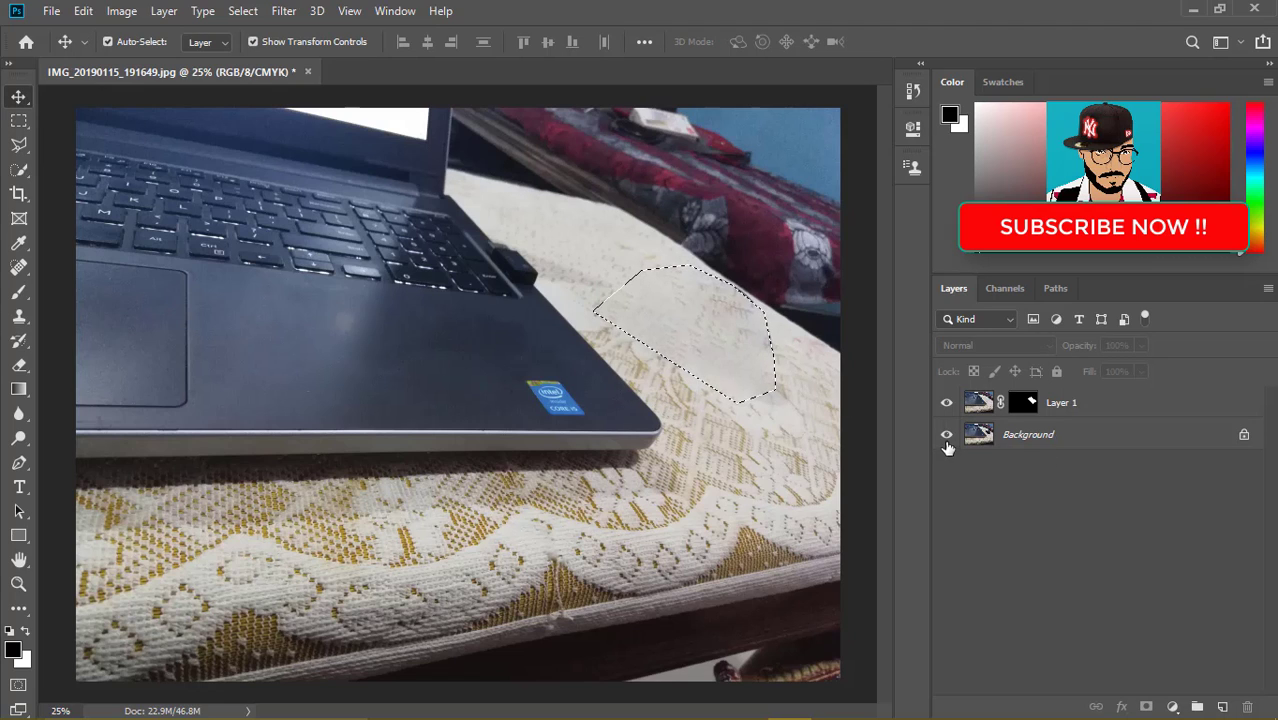
click(947, 405)
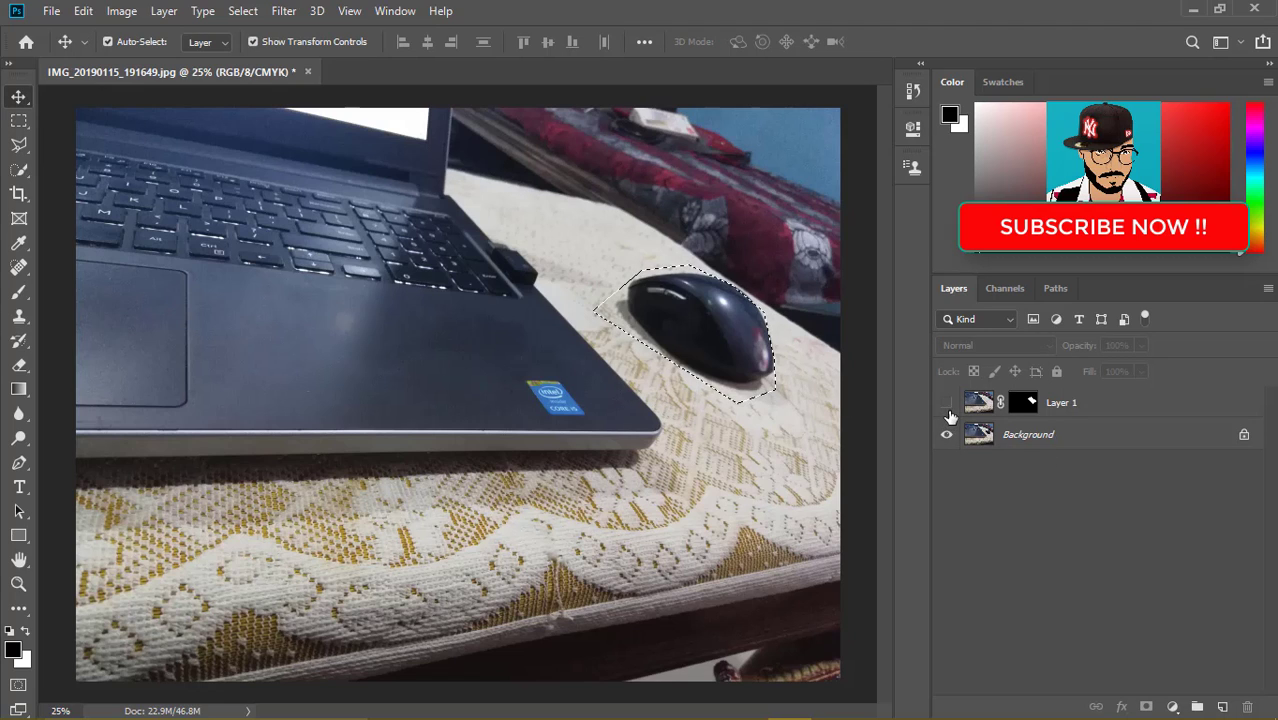
click(948, 436)
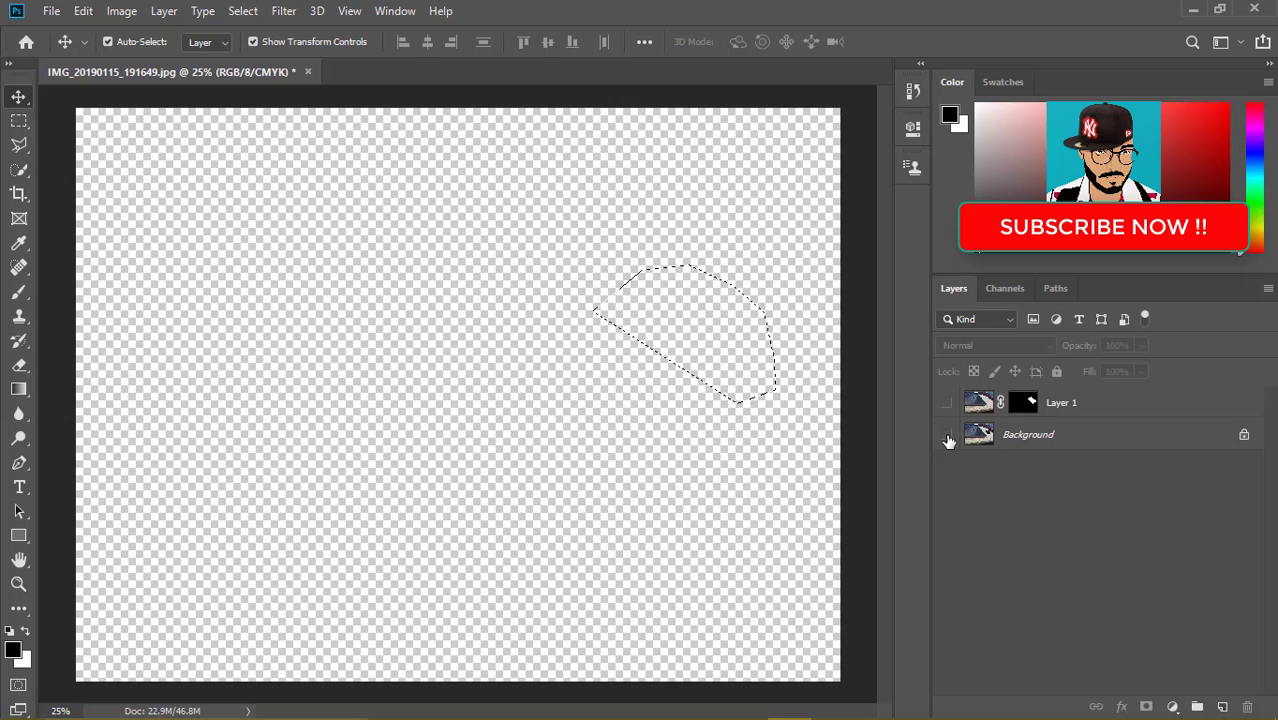
click(948, 405)
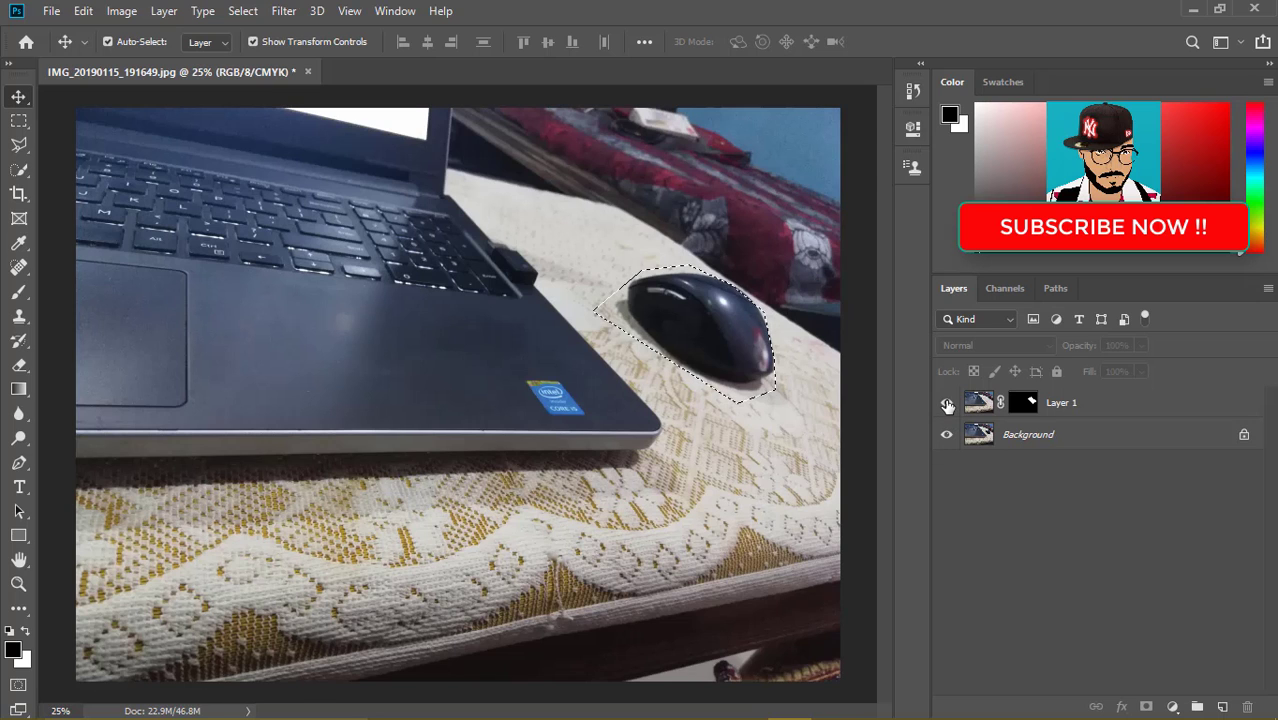
click(948, 405)
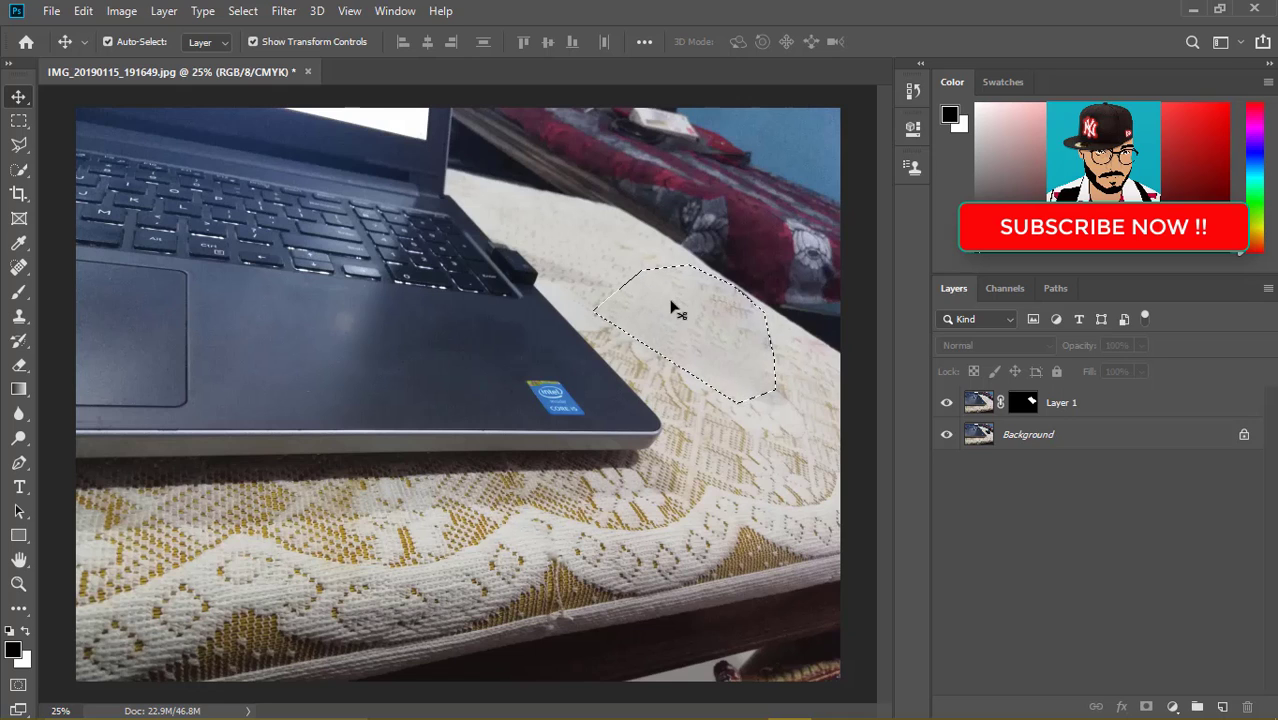
click(818, 370)
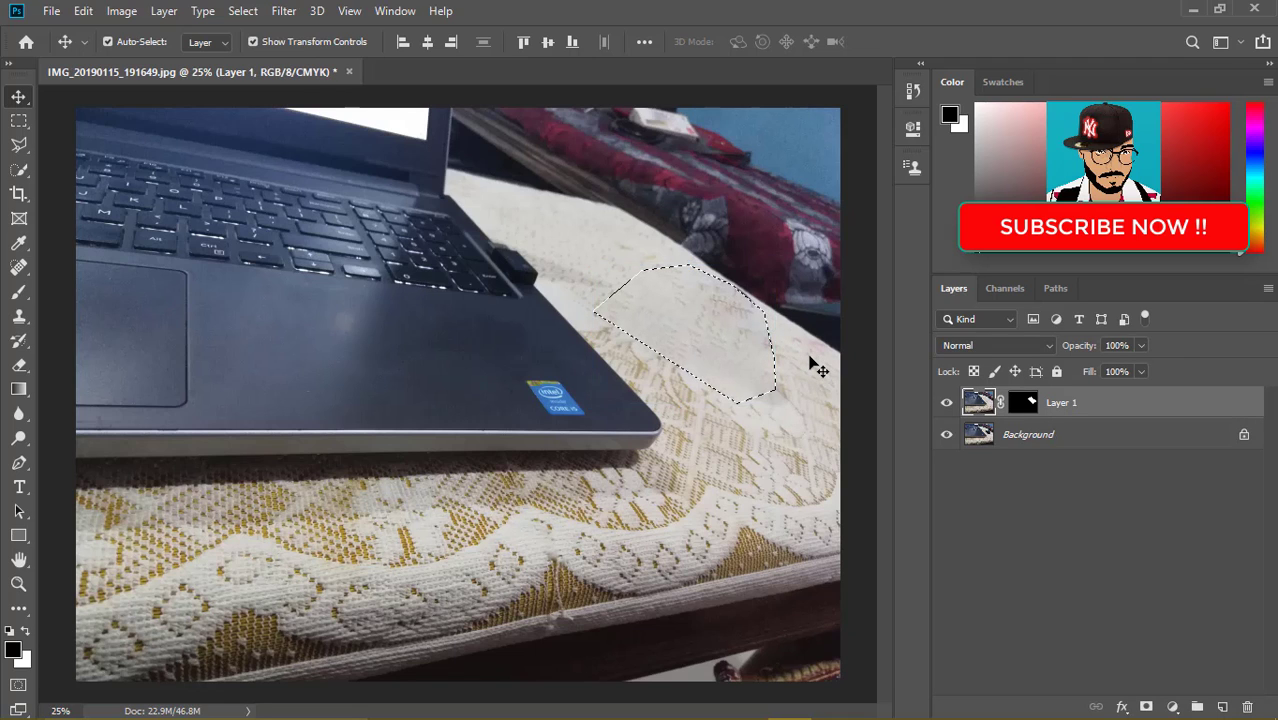